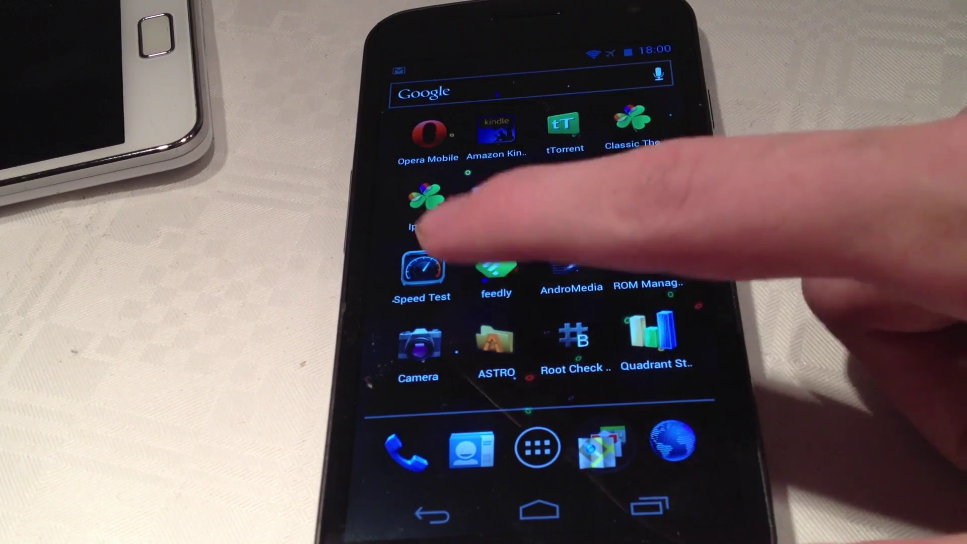
Flip repeatedly between the app-icon home page and the Recipes, Gallery and Settings page.
drag(657, 196, 468, 203)
drag(627, 198, 665, 170)
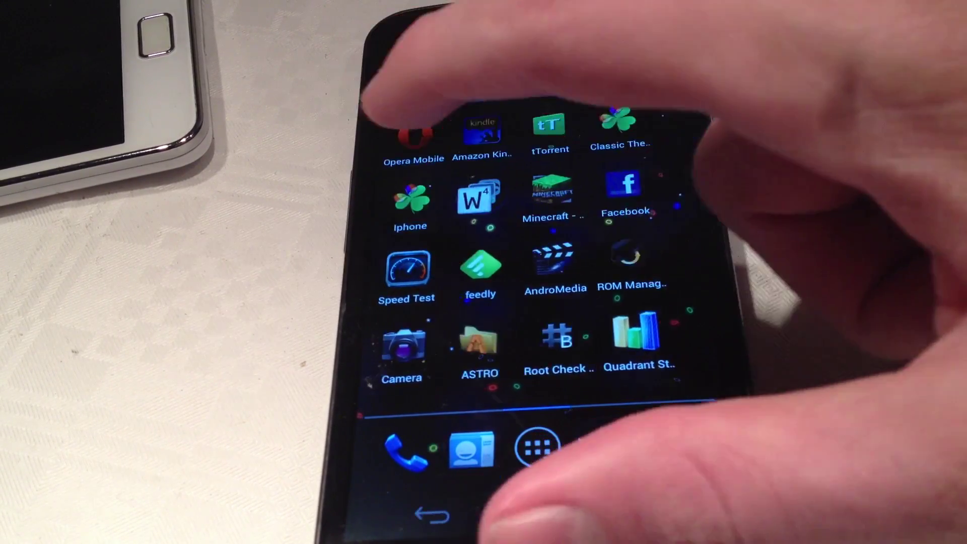
drag(604, 221, 431, 84)
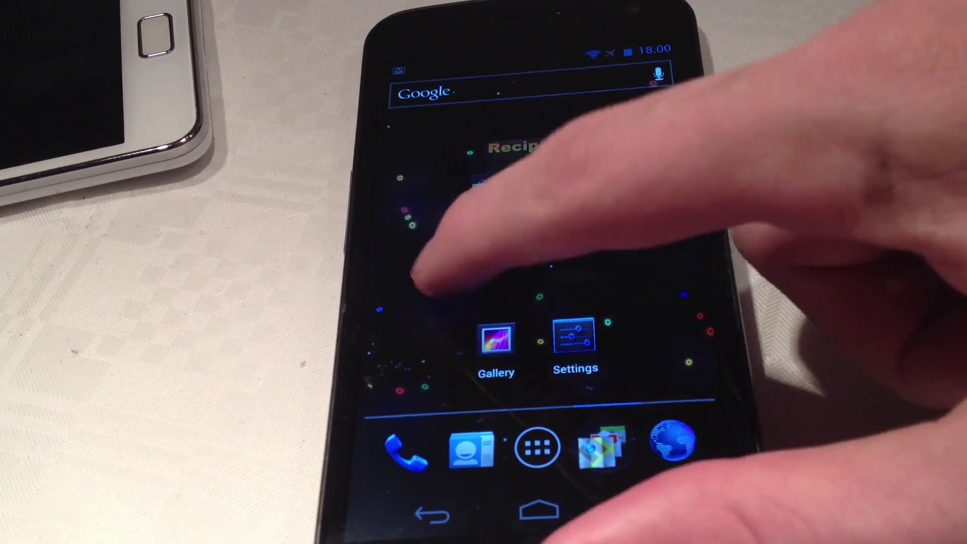
drag(421, 259, 638, 133)
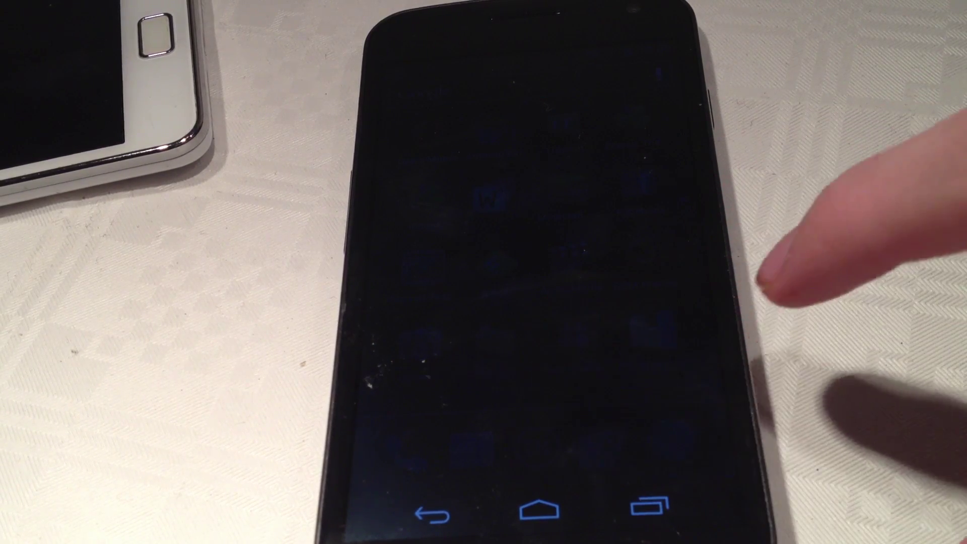
drag(550, 270, 422, 226)
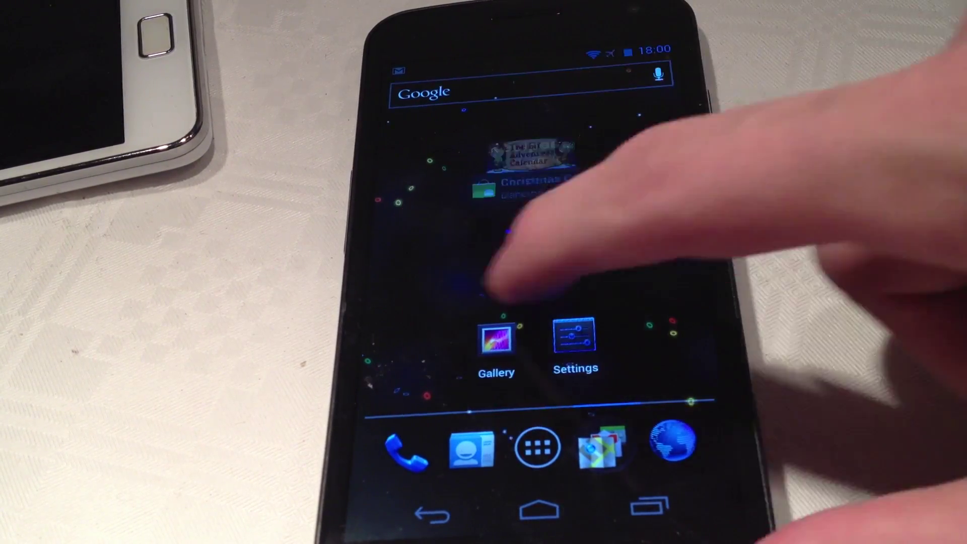
drag(507, 270, 684, 155)
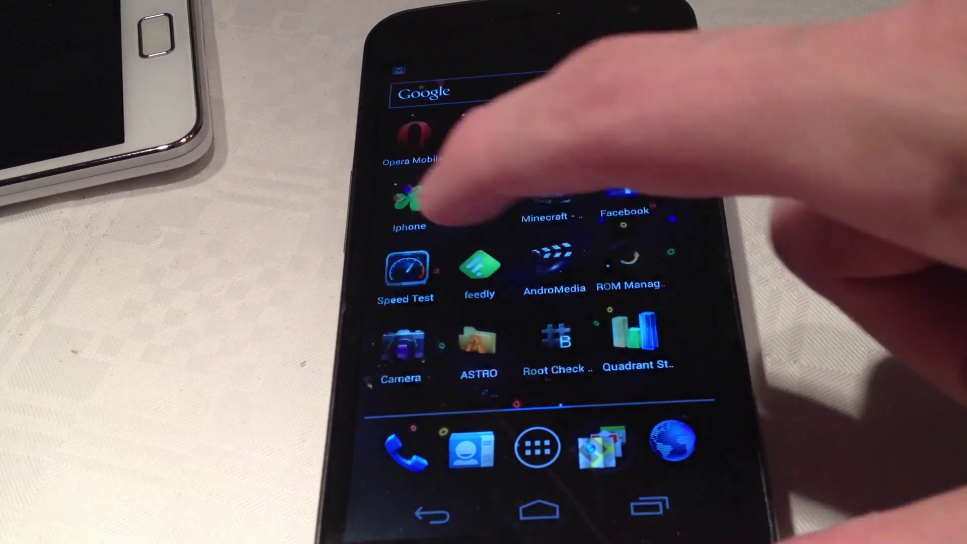
mouse_move(410, 194)
mouse_down()
mouse_move(647, 269)
mouse_move(490, 144)
mouse_up()
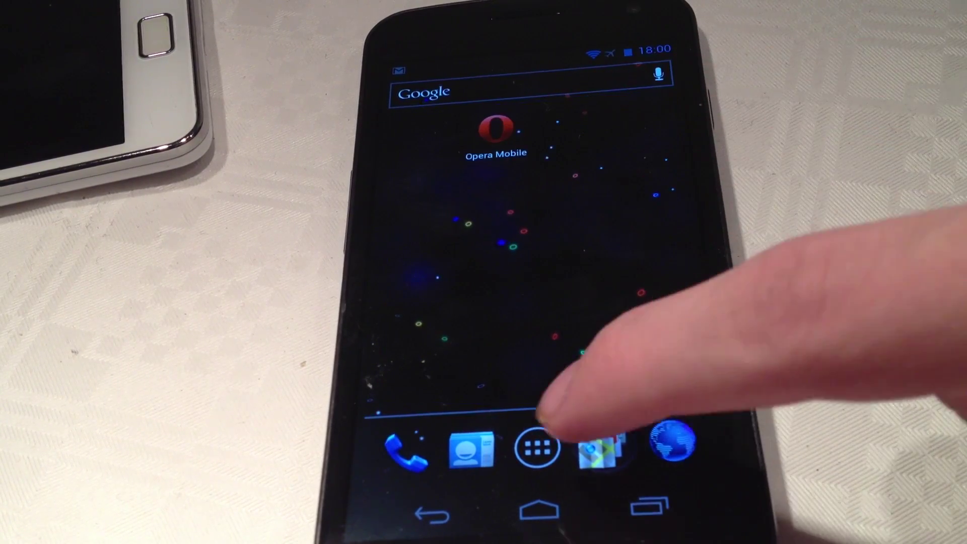
Page forward to the last widget page, then back to the first widgets.
drag(648, 215, 465, 205)
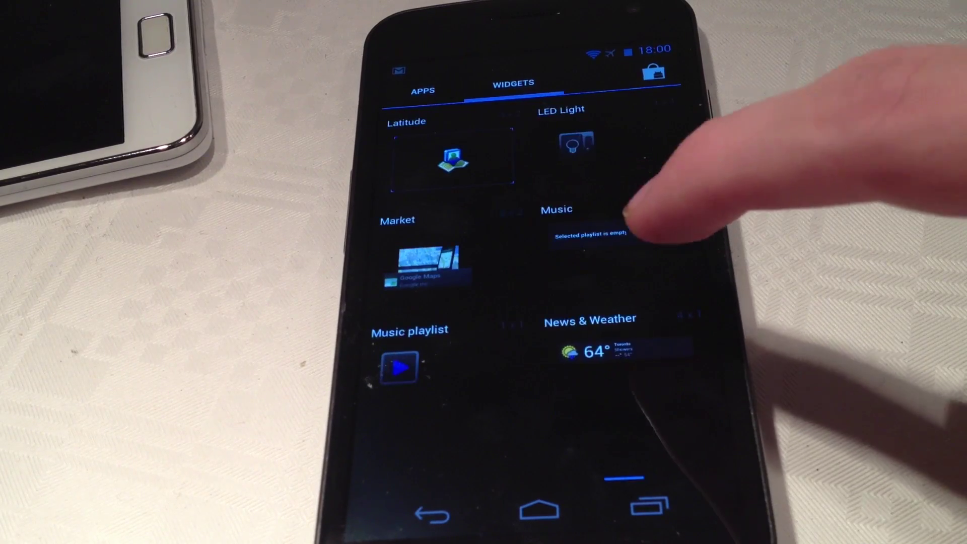
drag(637, 216, 423, 197)
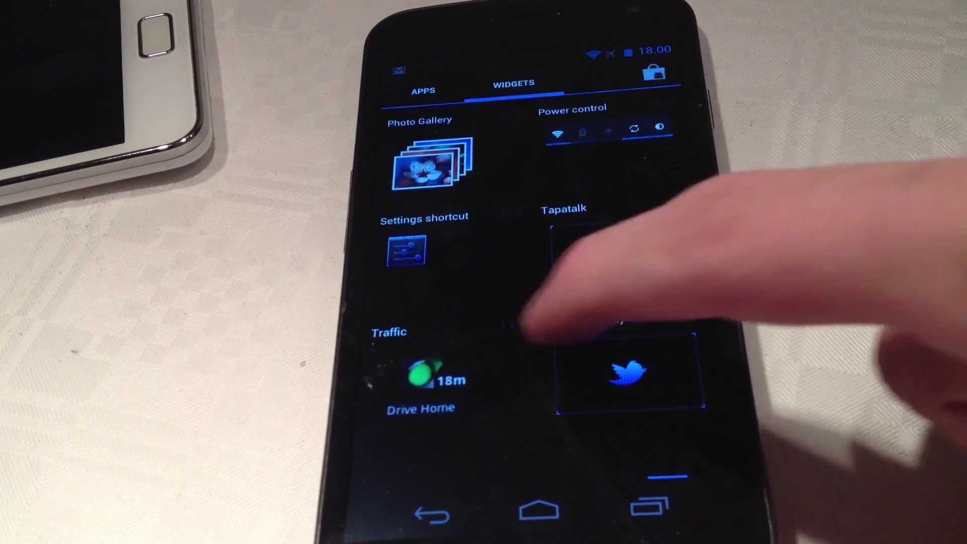
drag(710, 234, 593, 216)
drag(411, 323, 529, 250)
drag(469, 249, 686, 205)
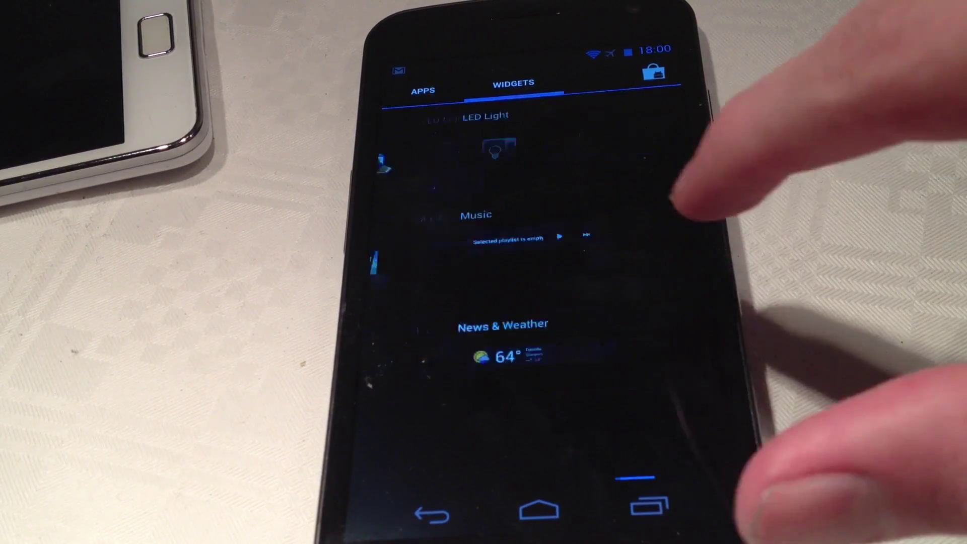
drag(423, 310, 626, 205)
drag(468, 302, 680, 250)
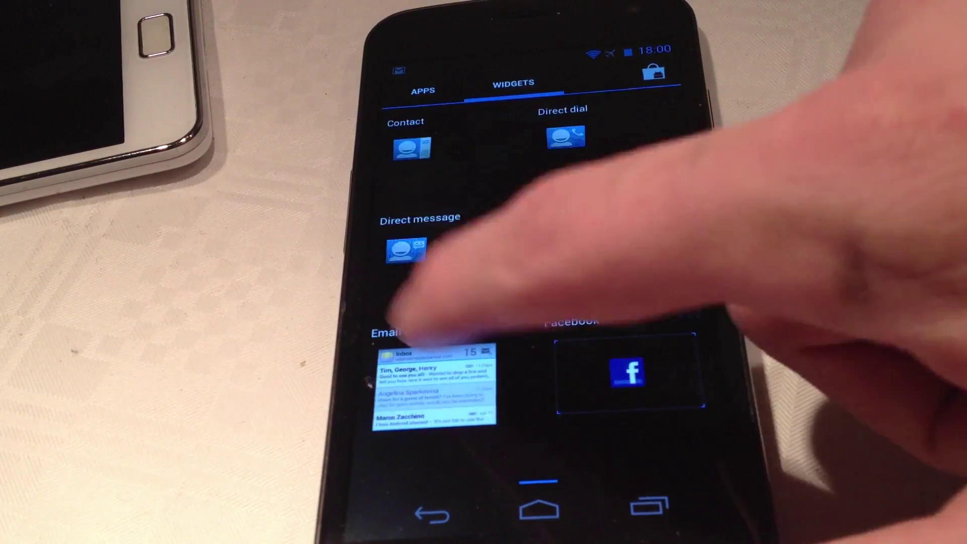
mouse_move(432, 334)
mouse_down()
mouse_move(658, 287)
mouse_move(701, 323)
mouse_up()
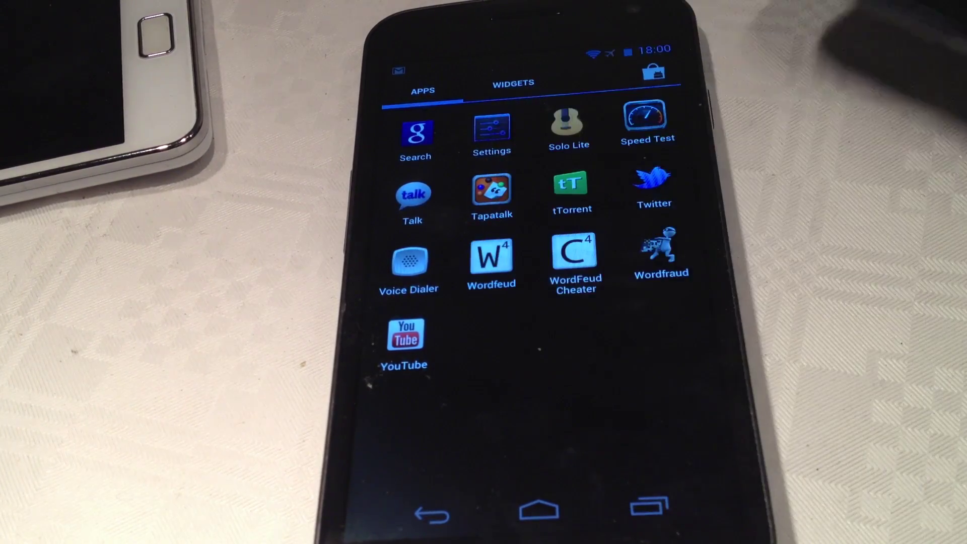
Page back to the first page of apps, then forward to the last app page.
drag(469, 212, 755, 204)
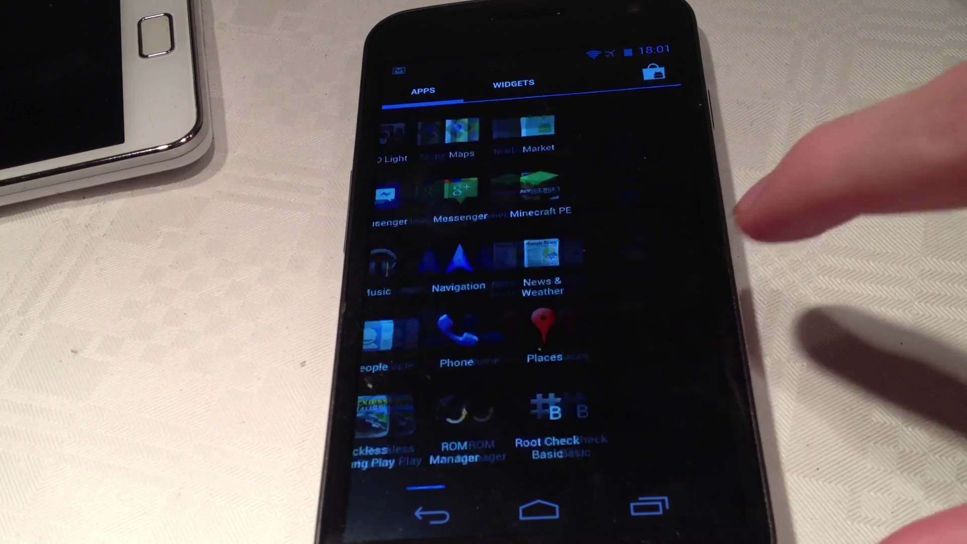
drag(604, 238, 755, 227)
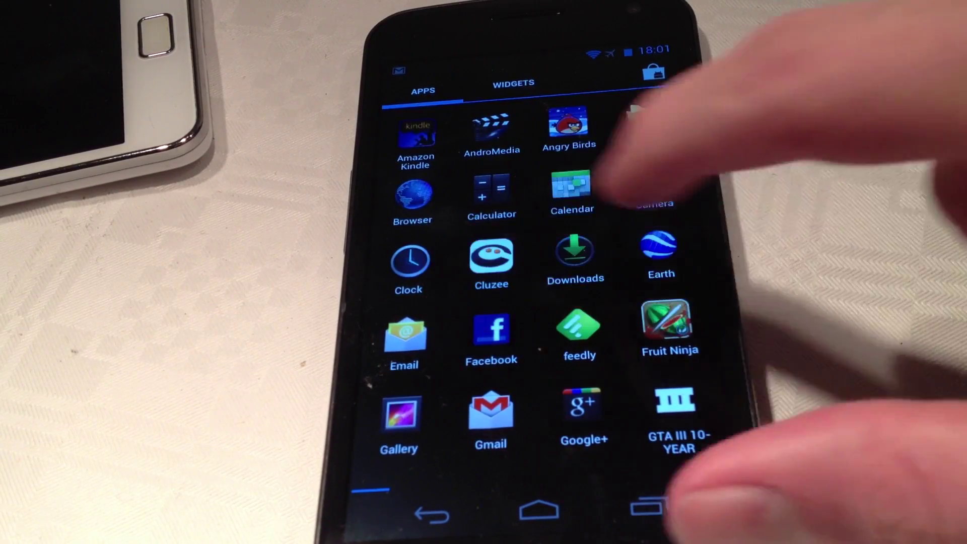
drag(650, 174, 468, 174)
drag(604, 151, 393, 211)
Page forward through widgets to the last page, back to the first, then return home.
drag(680, 227, 325, 249)
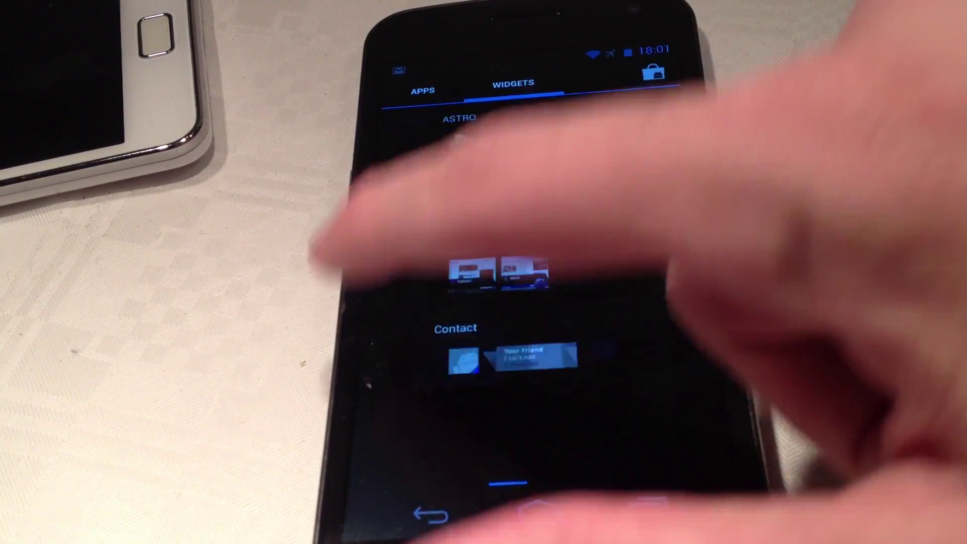
mouse_move(680, 317)
mouse_down()
mouse_move(334, 334)
mouse_move(442, 346)
mouse_up()
drag(717, 340, 490, 348)
drag(635, 355, 423, 340)
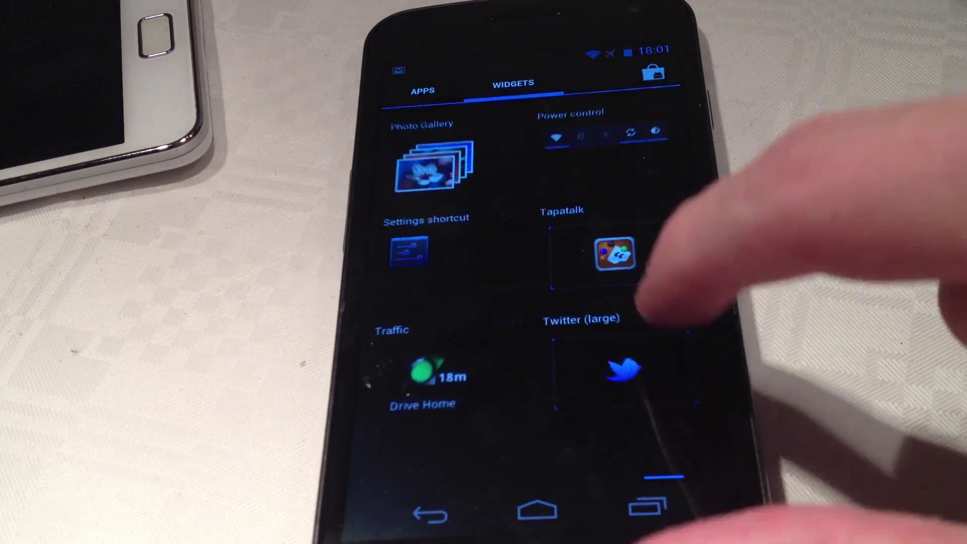
drag(647, 281, 453, 227)
drag(388, 280, 574, 265)
drag(423, 261, 620, 241)
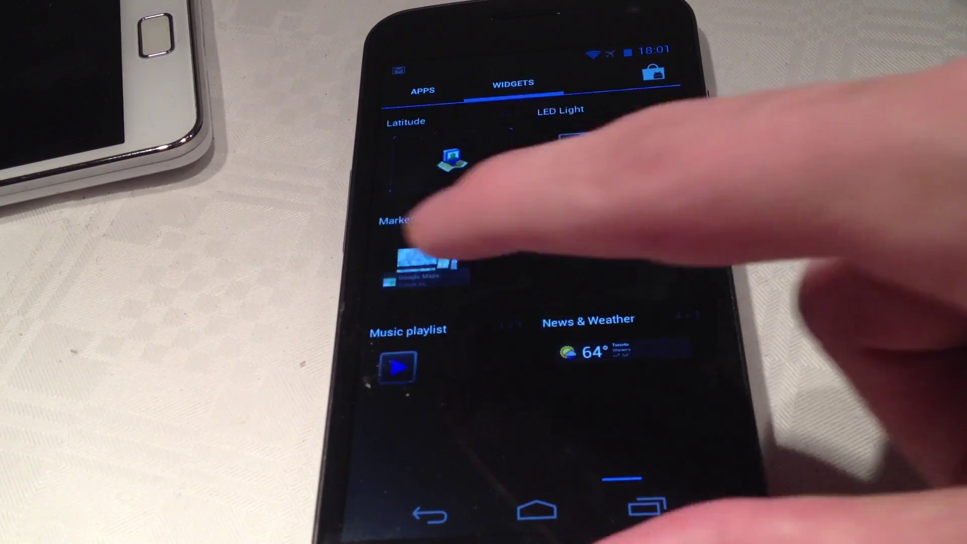
mouse_move(432, 204)
mouse_down()
mouse_move(626, 162)
mouse_move(745, 173)
mouse_up()
drag(423, 250, 669, 324)
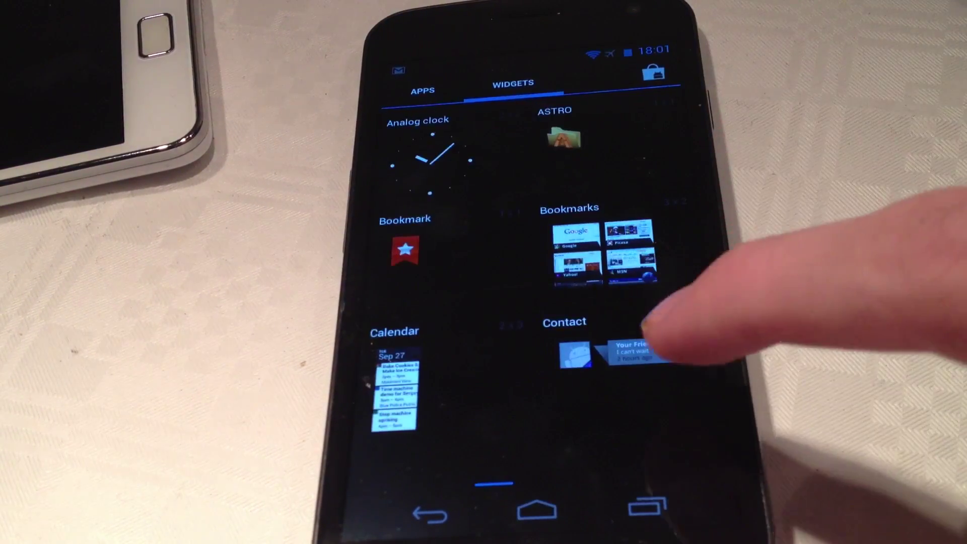
click(536, 511)
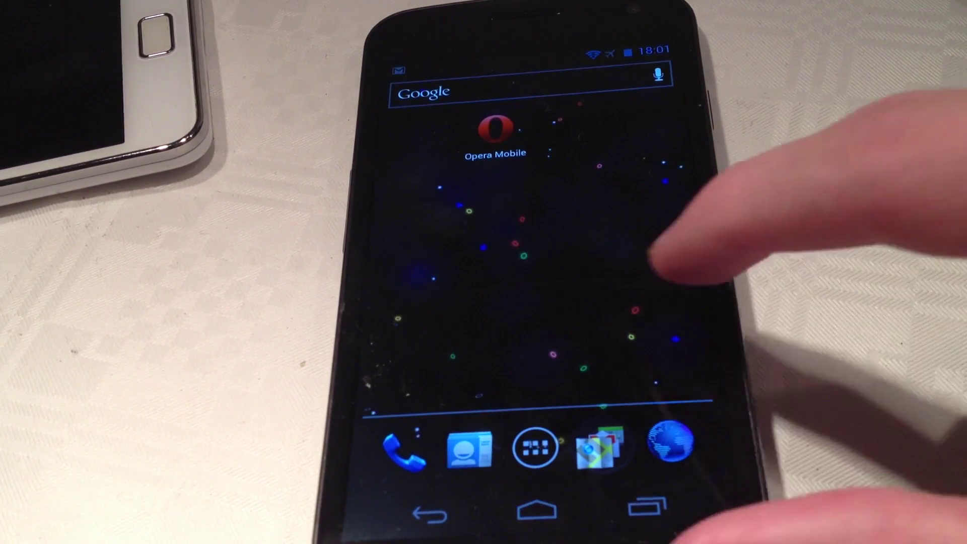
Page forward to the Market and Twitter page, then back to the Opera Mobile page.
drag(654, 260, 497, 173)
drag(647, 259, 454, 173)
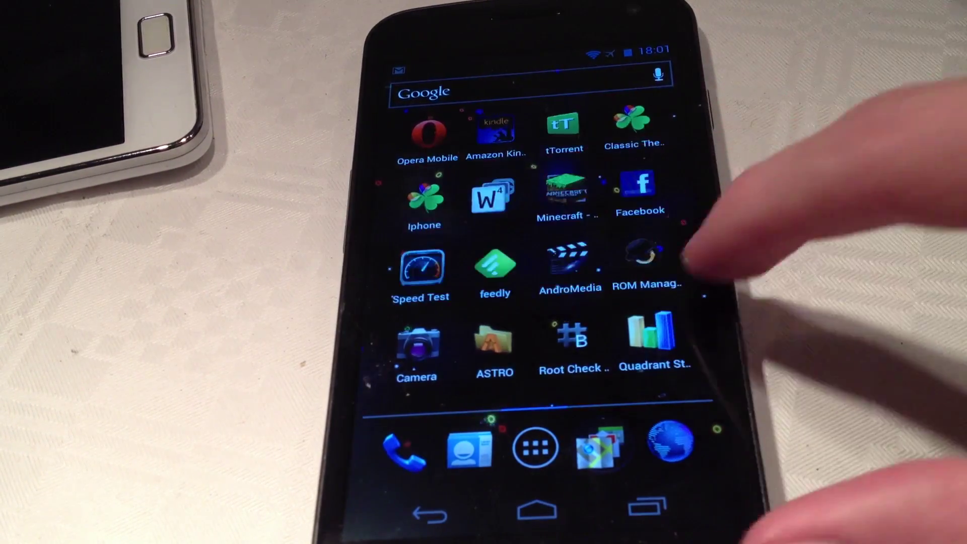
drag(691, 264, 513, 227)
drag(410, 216, 604, 275)
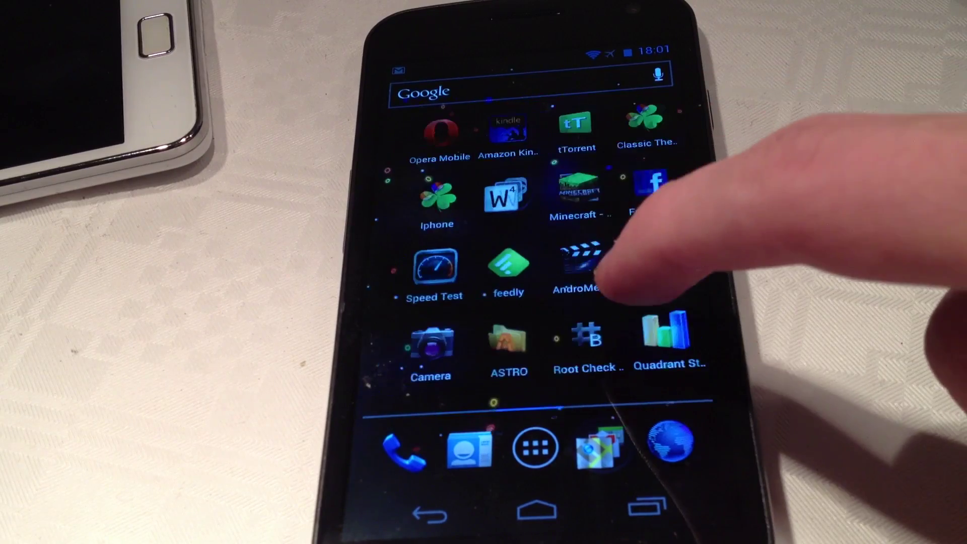
drag(367, 216, 626, 194)
drag(443, 195, 642, 249)
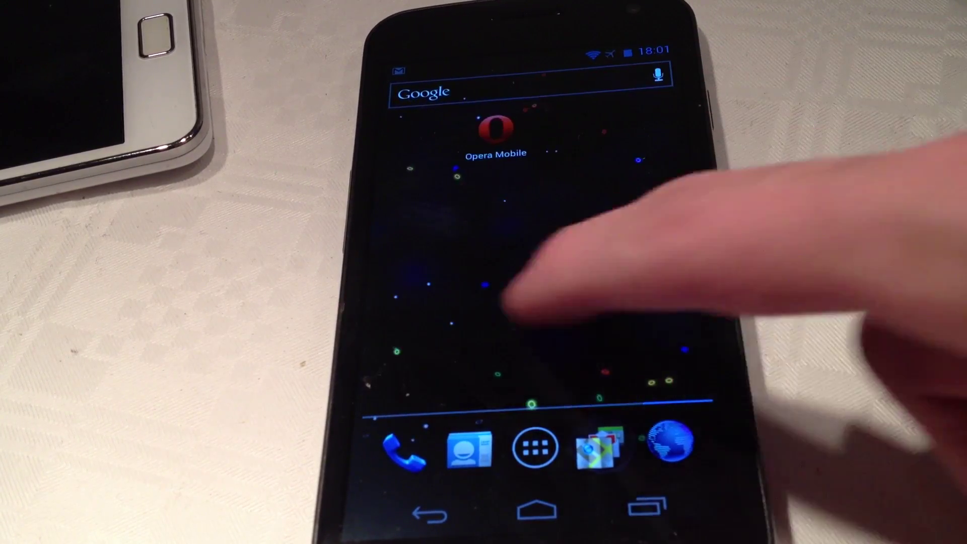
Page forward again to the Market and Twitter page, then back to Opera Mobile.
drag(514, 303, 345, 270)
drag(650, 264, 454, 227)
drag(479, 323, 657, 166)
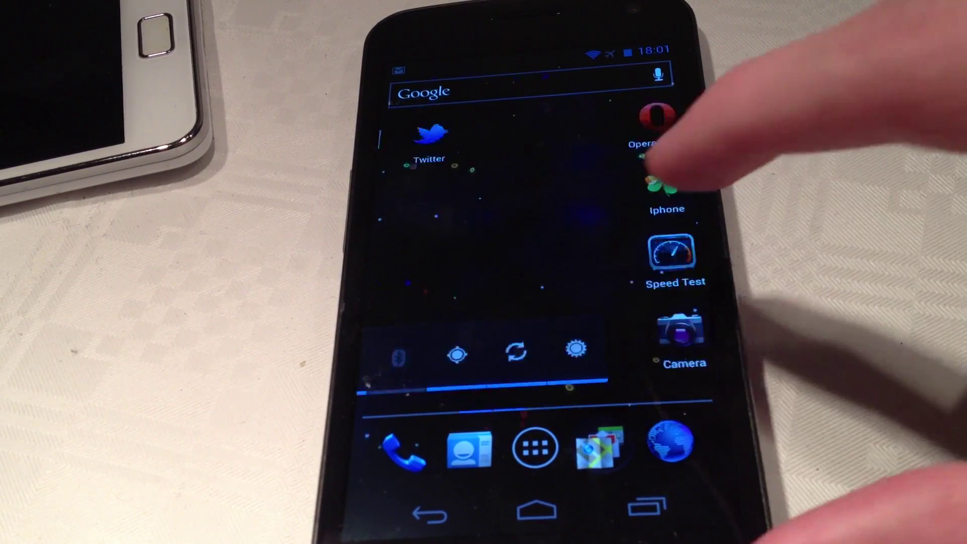
drag(468, 271, 626, 287)
drag(539, 324, 424, 302)
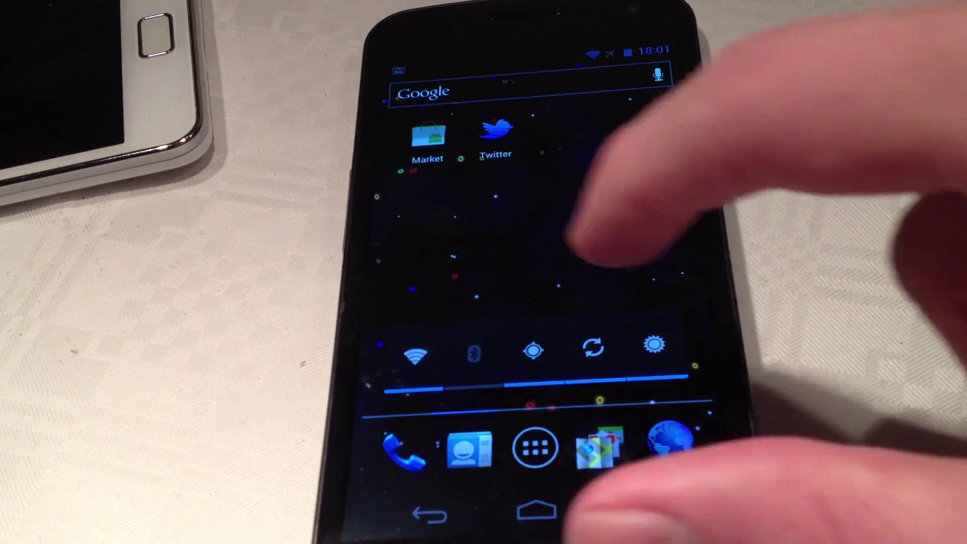
drag(574, 250, 421, 216)
drag(605, 264, 324, 324)
drag(619, 317, 432, 323)
Page forward to the Fruit Ninja page, then settle back on the app-icon page.
drag(325, 302, 438, 291)
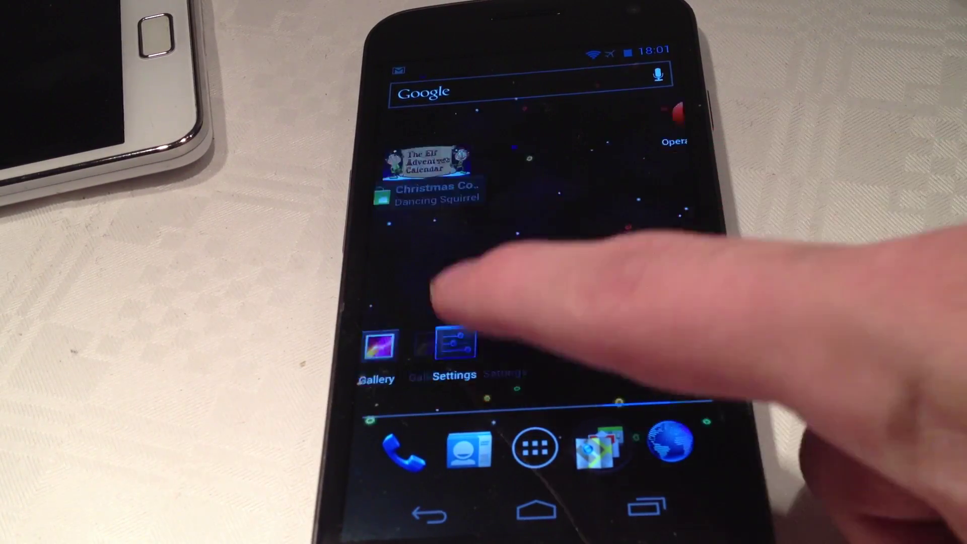
drag(550, 227, 422, 219)
drag(647, 162, 484, 226)
drag(626, 238, 453, 249)
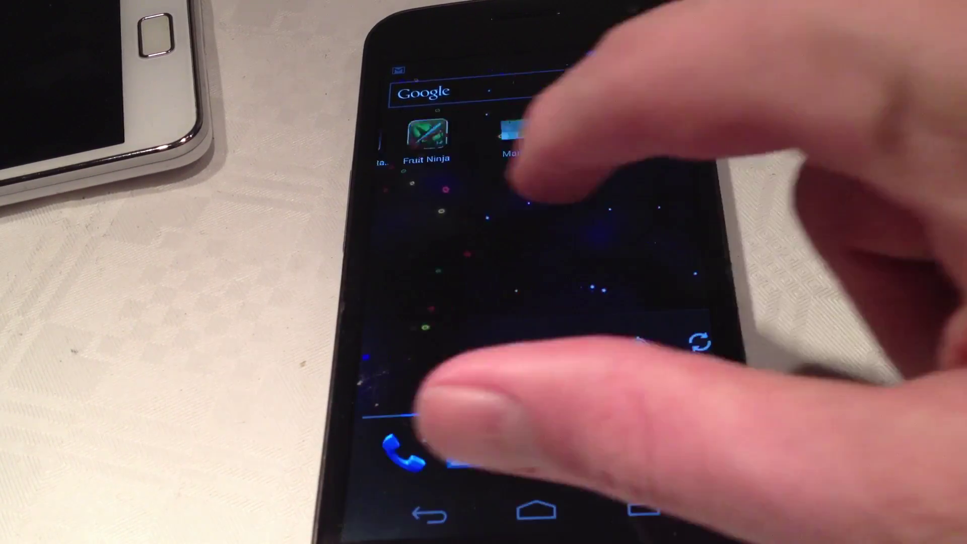
drag(529, 181, 650, 197)
drag(575, 250, 755, 287)
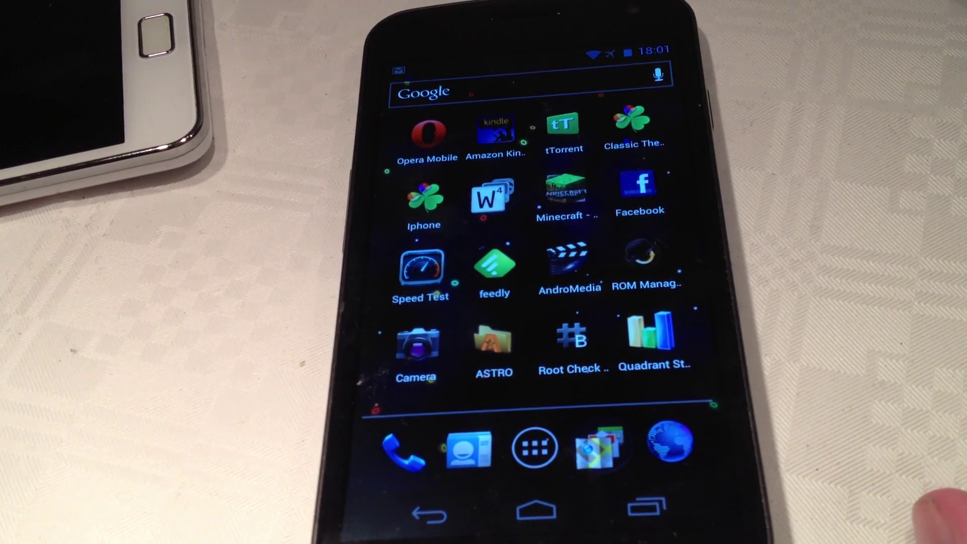
Peek at the Opera Mobile and power widget pages, ending on the Recipes, Gallery and Settings page.
mouse_move(389, 261)
mouse_down()
mouse_move(486, 249)
mouse_move(507, 194)
mouse_up()
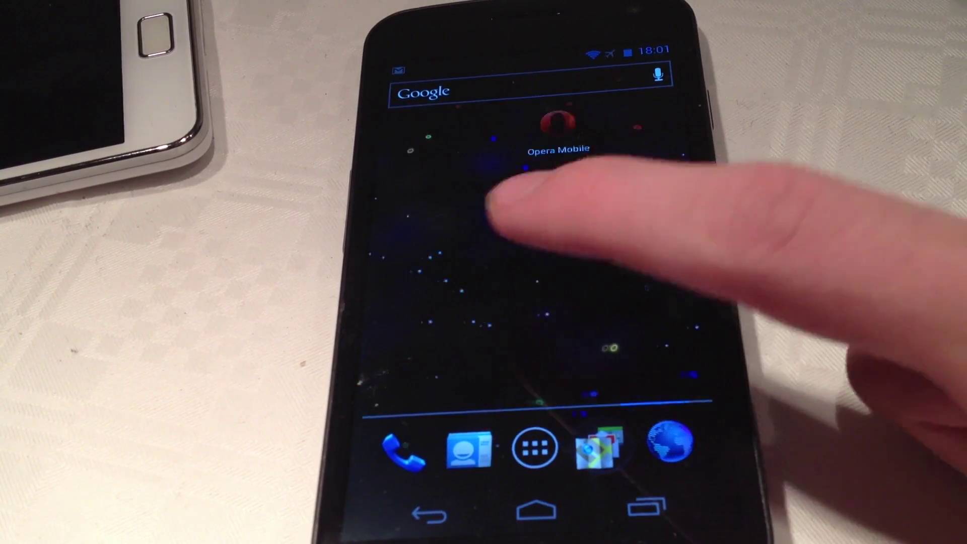
mouse_move(604, 205)
mouse_down()
mouse_move(491, 242)
mouse_move(658, 183)
mouse_up()
mouse_move(574, 227)
mouse_down()
mouse_move(702, 269)
mouse_move(596, 310)
mouse_up()
drag(648, 227, 529, 249)
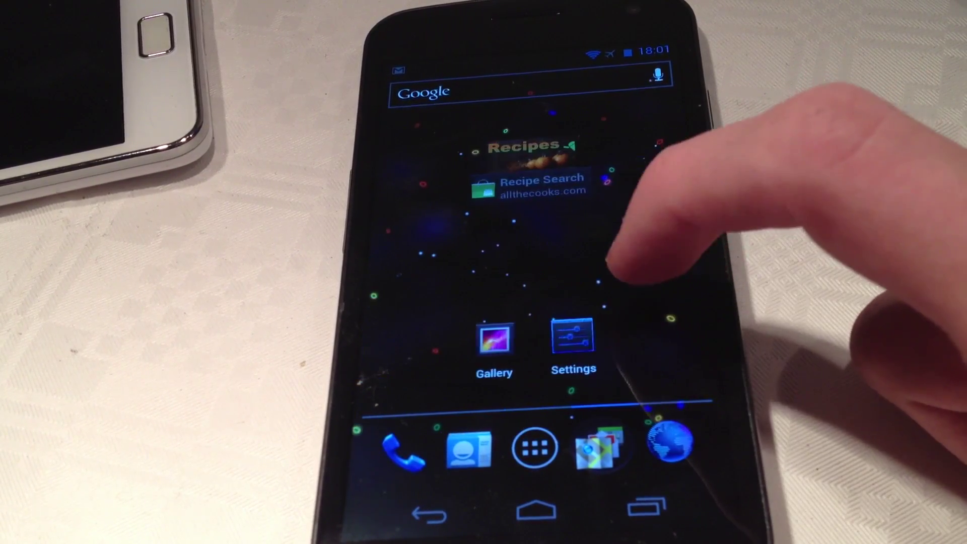